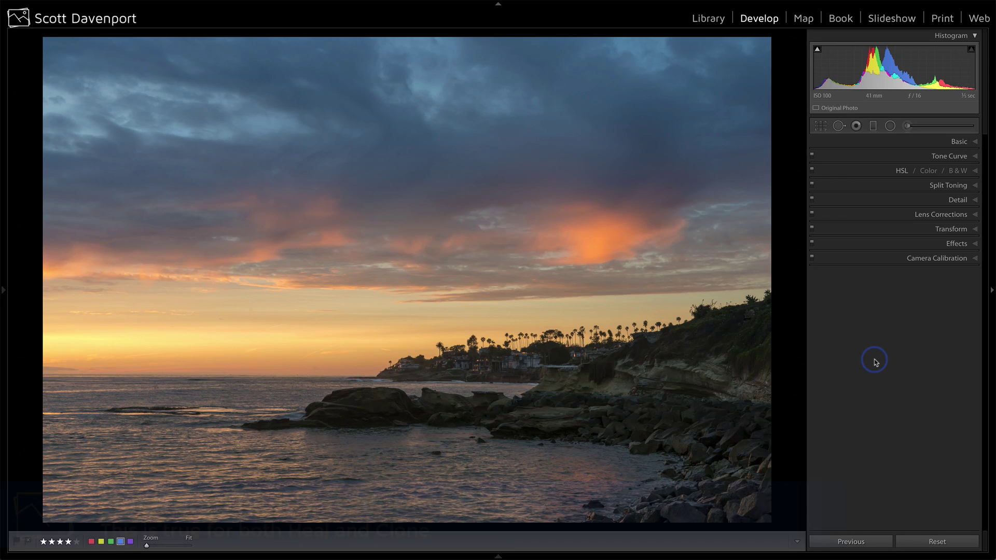
# Zoom the sunset photo to 1:1 and pan across the cloudy upper sky
pyautogui.click(190, 117)
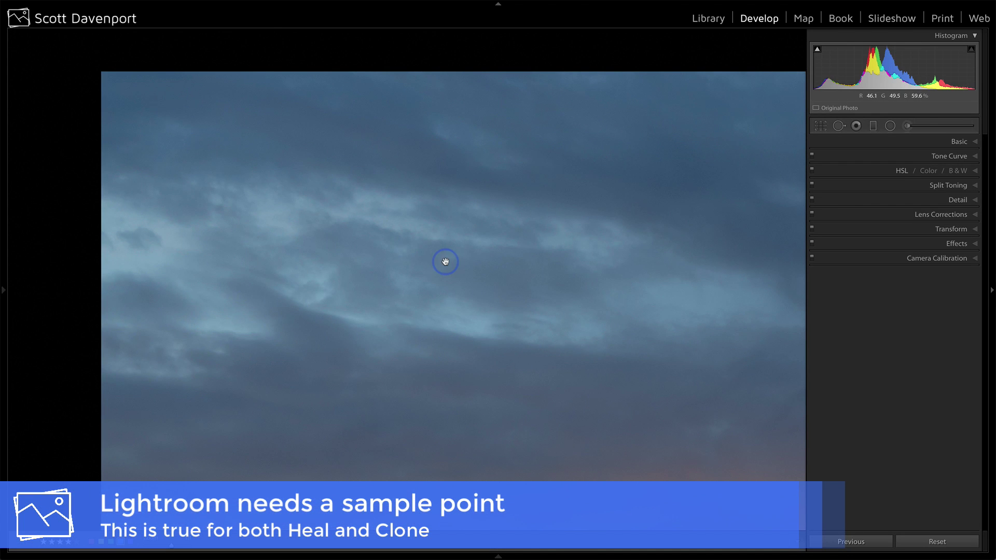
pyautogui.moveTo(445, 262); pyautogui.dragTo(498, 178)
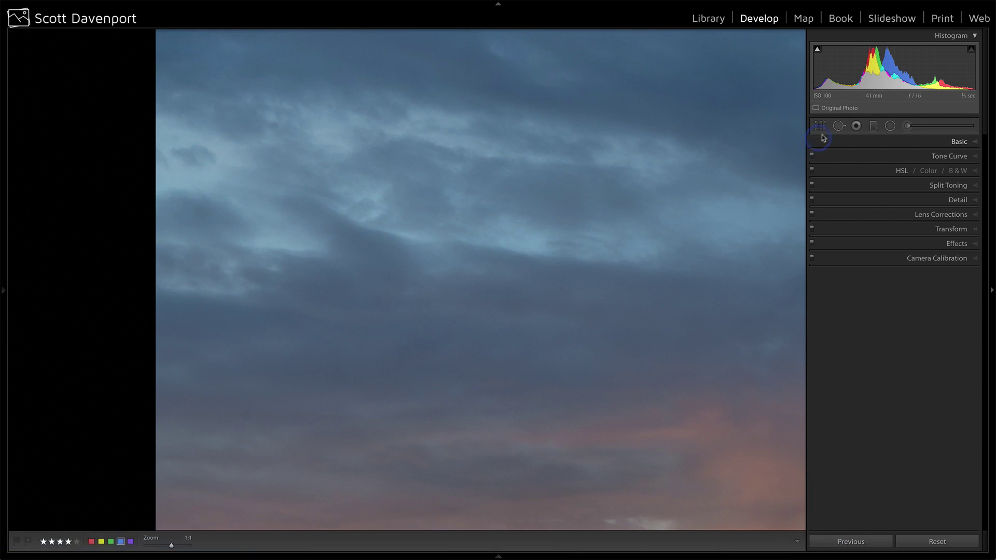
# Place a Heal spot on the lower-sky dust spot, sourcing from brighter clouds above it
pyautogui.click(839, 126)
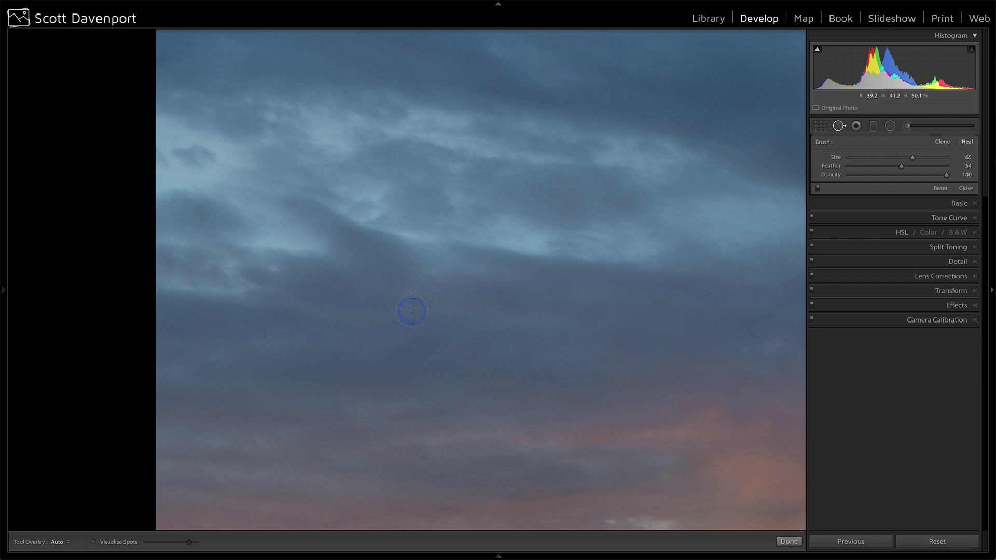
pyautogui.click(246, 415)
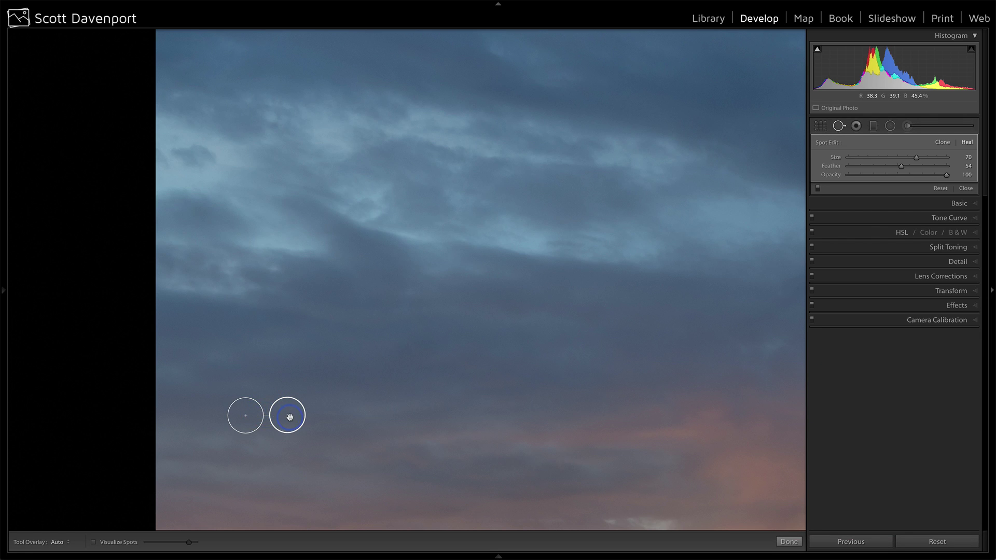
pyautogui.moveTo(289, 416)
pyautogui.mouseDown()
pyautogui.moveTo(289, 318)
pyautogui.moveTo(222, 178)
pyautogui.moveTo(230, 158)
pyautogui.moveTo(241, 160)
pyautogui.mouseUp()
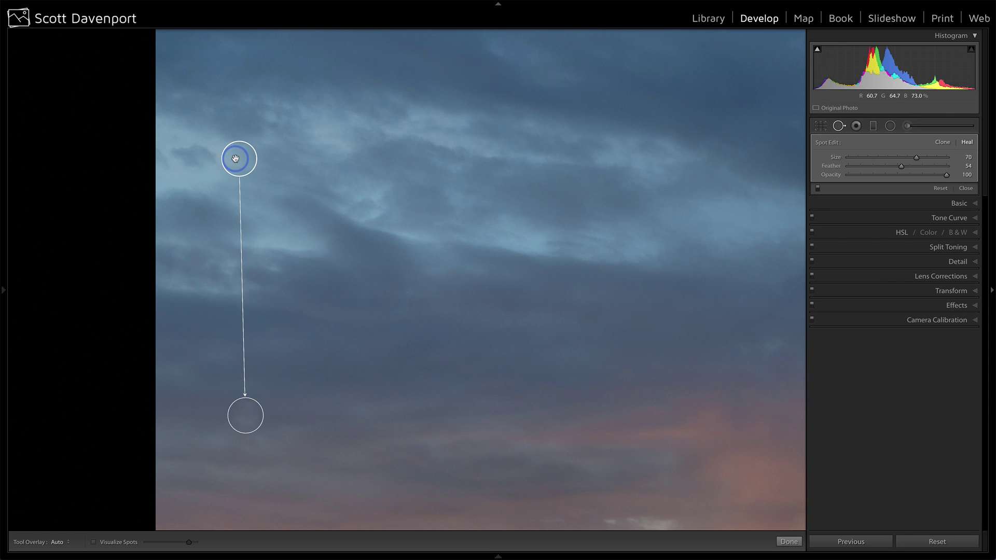
# Switch the sky spot from Heal to Clone through its context menu
pyautogui.rightClick(235, 158)
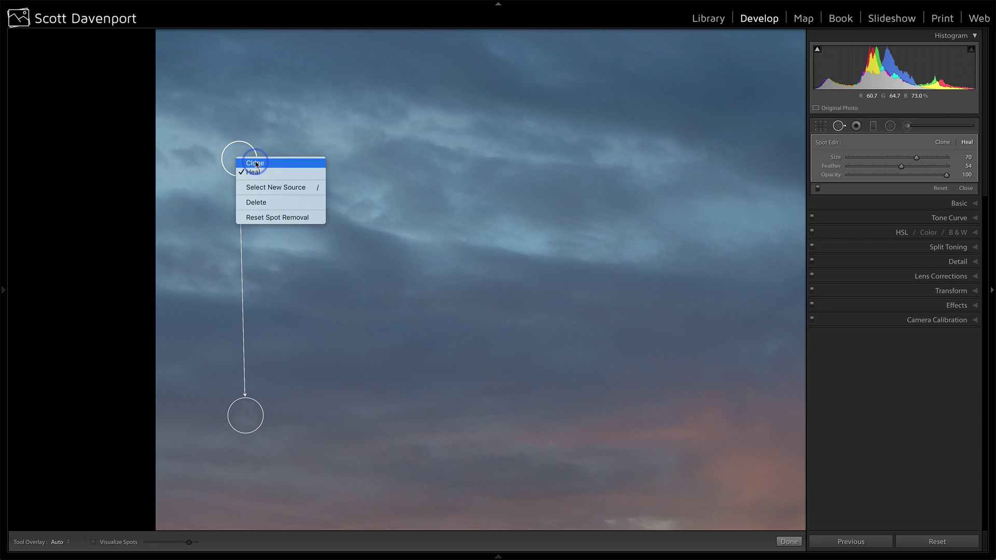
pyautogui.click(255, 163)
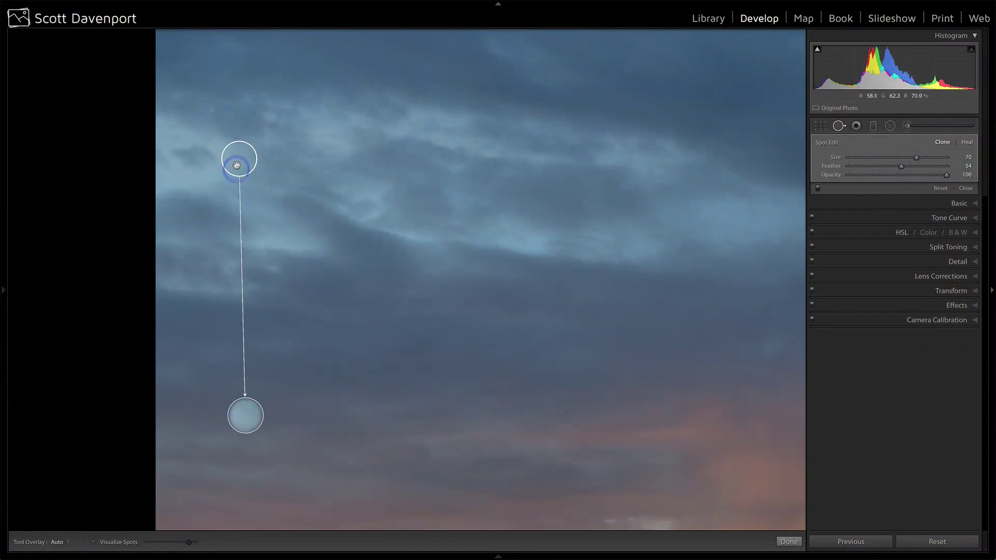
# Return the sky spot to Heal and move its source to the sky just beside it
pyautogui.rightClick(237, 165)
pyautogui.click(247, 176)
pyautogui.moveTo(240, 158)
pyautogui.mouseDown()
pyautogui.moveTo(320, 260)
pyautogui.moveTo(329, 387)
pyautogui.mouseUp()
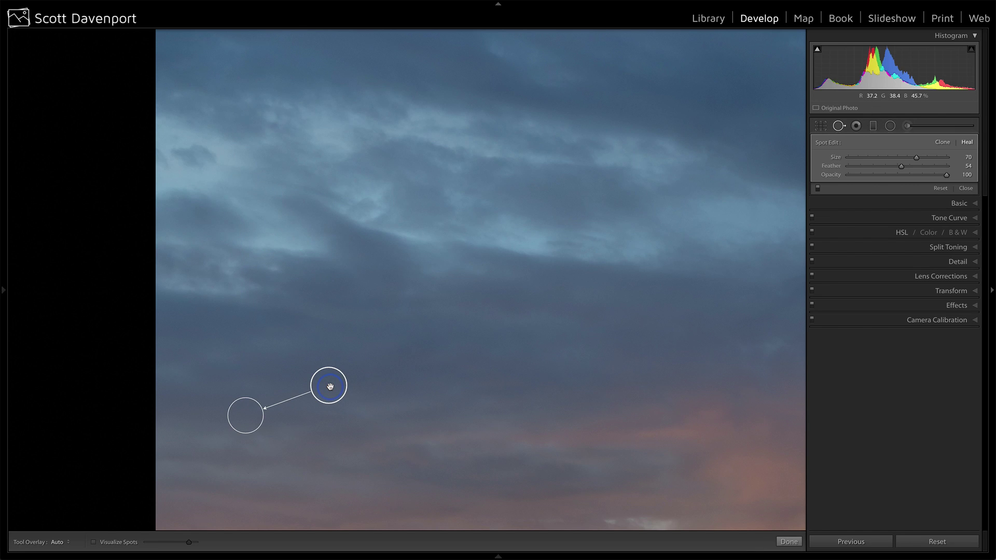
# Pan to the orange sky, palm trees, headland and rocks
pyautogui.moveTo(552, 361); pyautogui.dragTo(282, 165)
pyautogui.moveTo(629, 360); pyautogui.dragTo(300, 160)
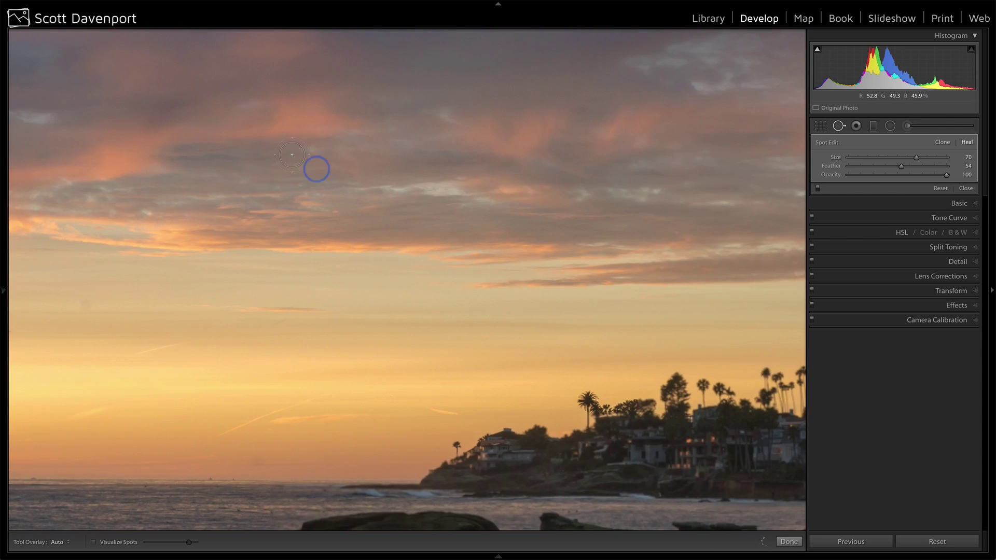
pyautogui.moveTo(533, 315); pyautogui.dragTo(559, 267)
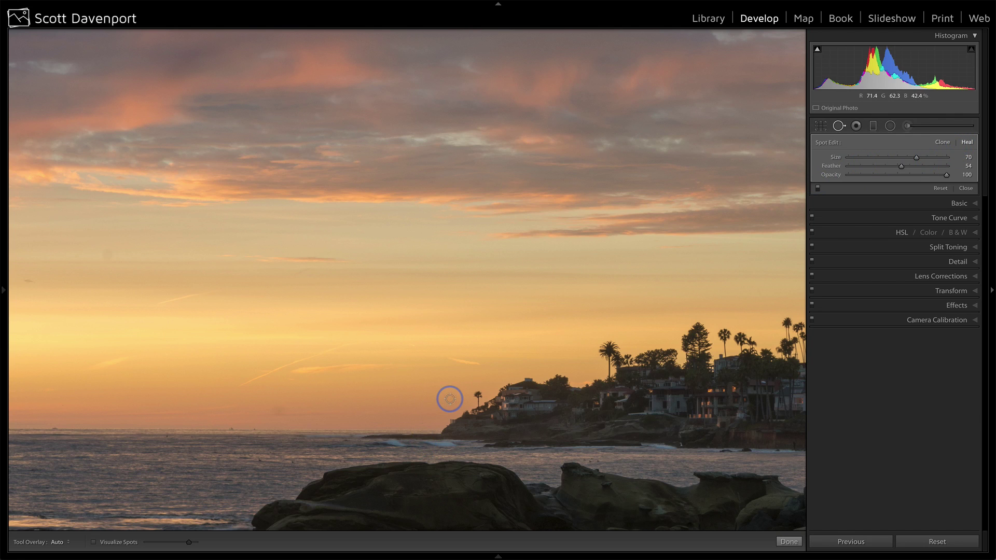
# Paint a Heal stroke down the small palm tree, then zoom closer to inspect the shoreline
pyautogui.click(476, 394)
pyautogui.moveTo(475, 393); pyautogui.dragTo(478, 403)
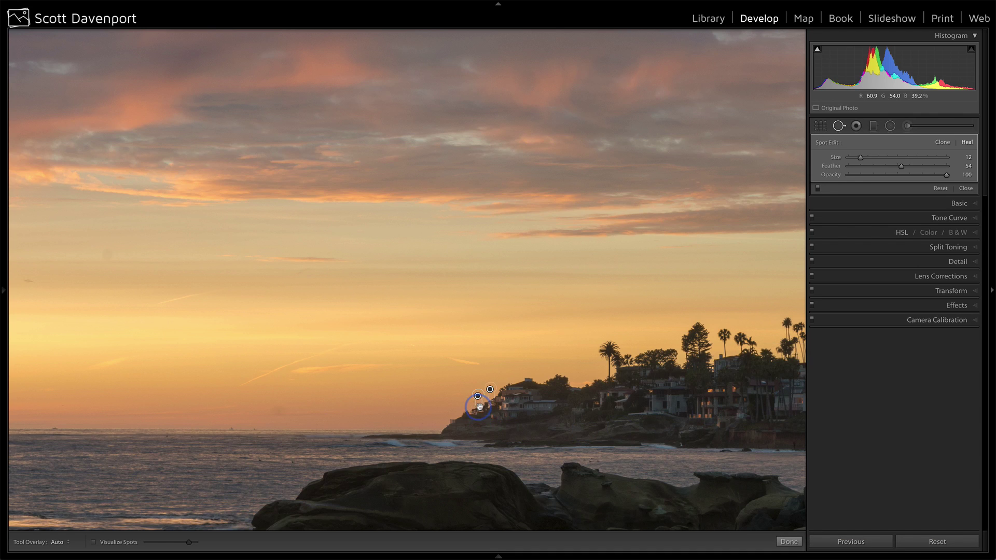
pyautogui.press('z')
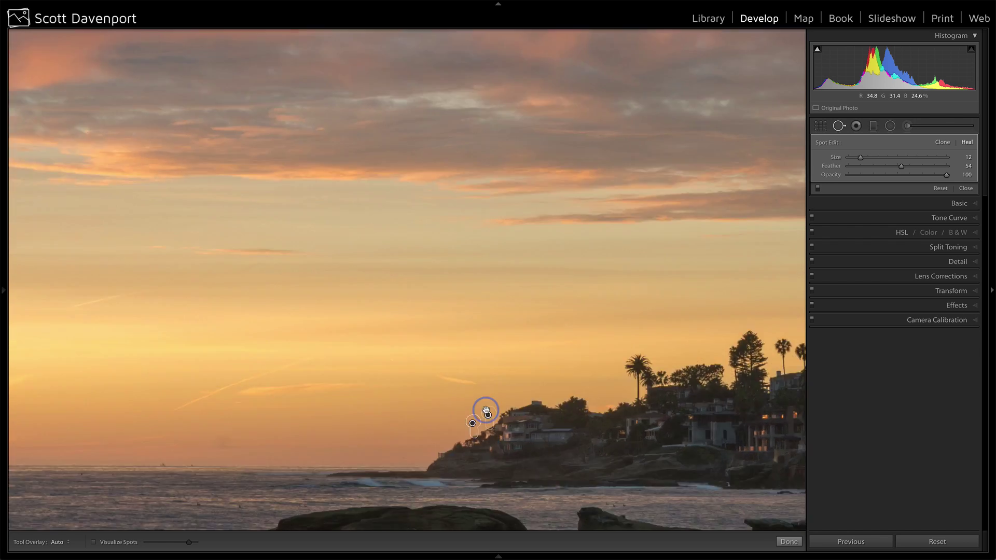
pyautogui.moveTo(485, 410); pyautogui.dragTo(488, 205)
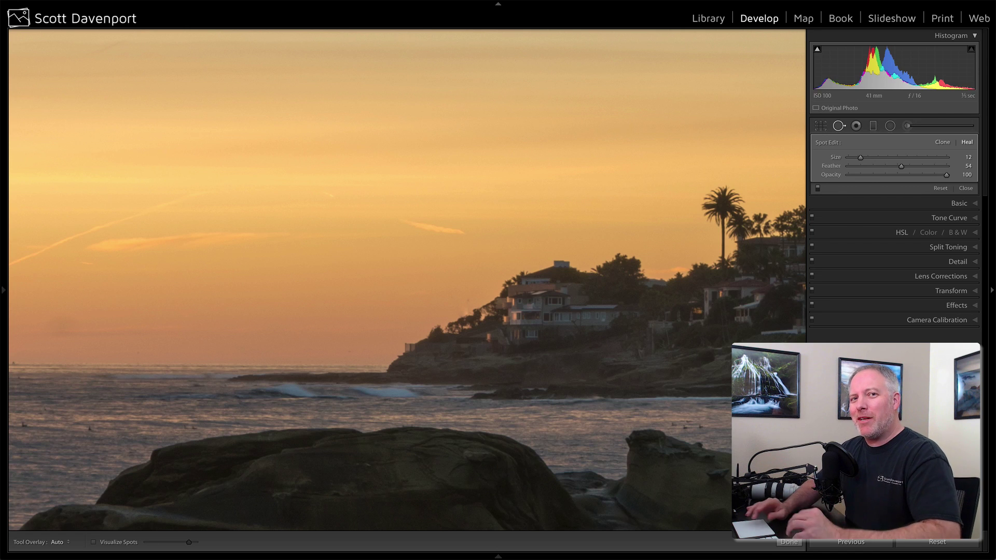
pyautogui.moveTo(460, 290); pyautogui.dragTo(460, 311)
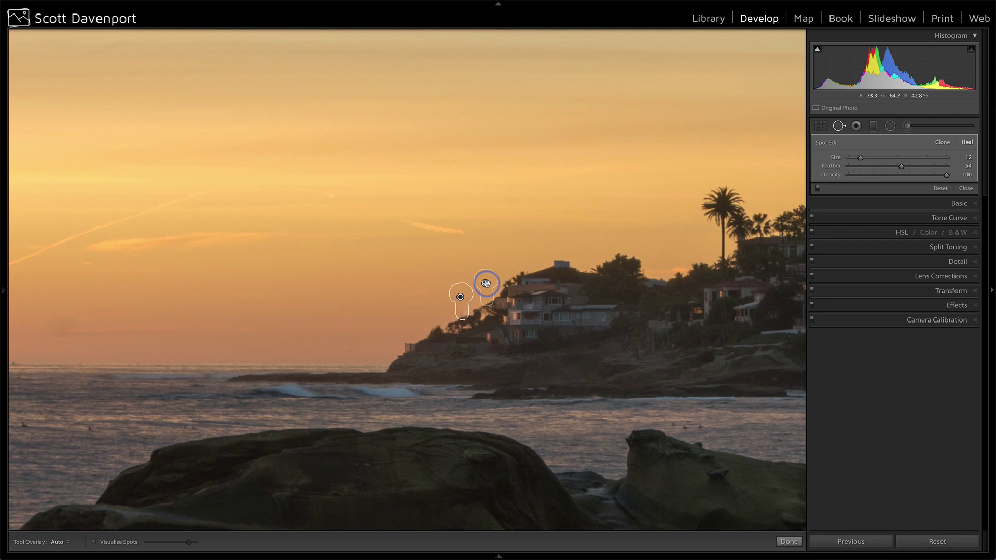
# Replace the palm heal with a Clone stroke sourced from clear sky up-right of the tree
pyautogui.press('Delete')
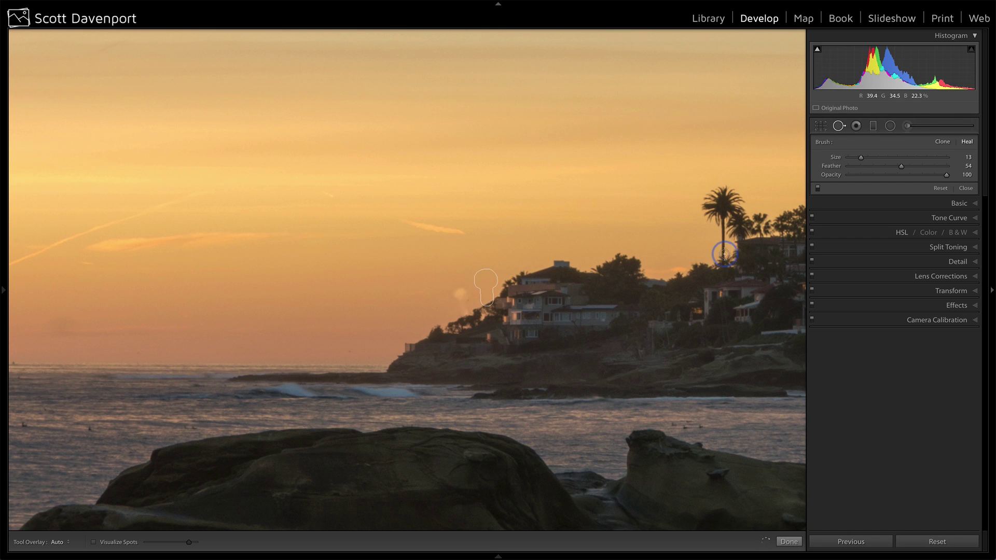
pyautogui.click(940, 143)
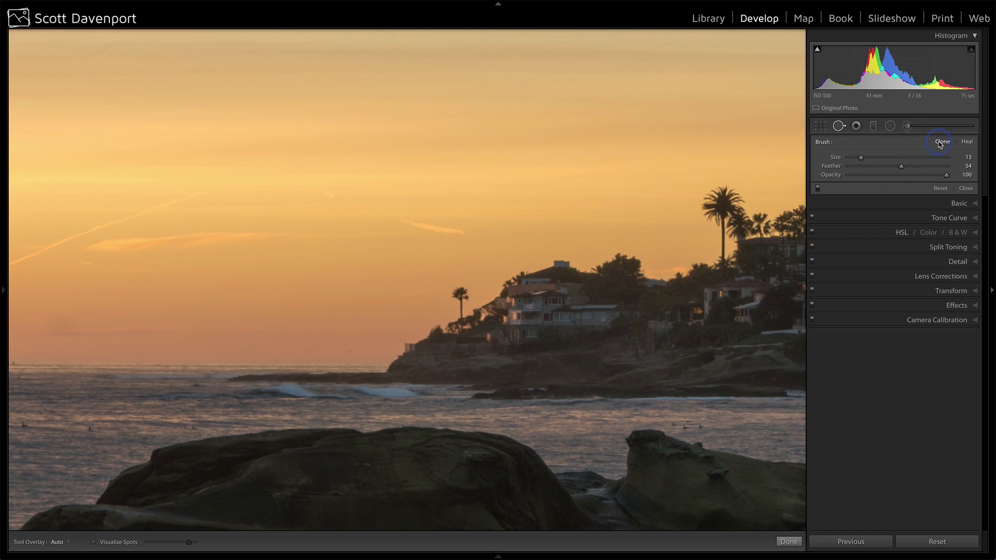
pyautogui.click(456, 293)
pyautogui.moveTo(460, 298); pyautogui.dragTo(459, 311)
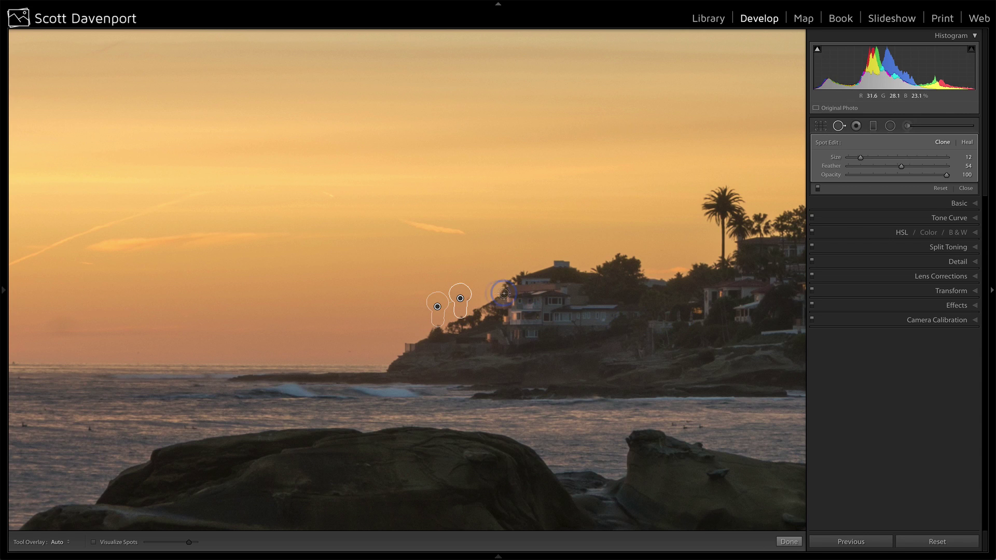
pyautogui.moveTo(438, 306); pyautogui.dragTo(484, 289)
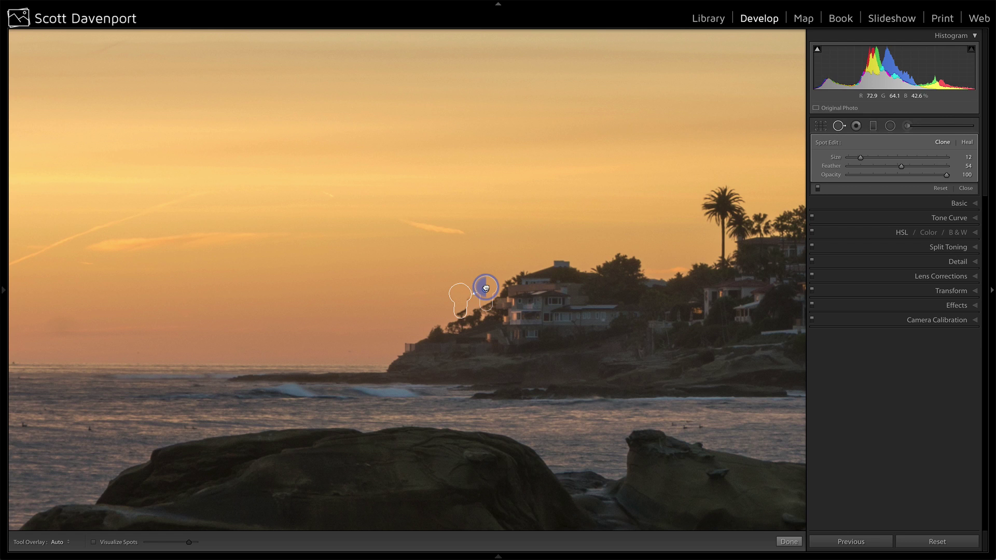
pyautogui.moveTo(485, 286); pyautogui.dragTo(486, 284)
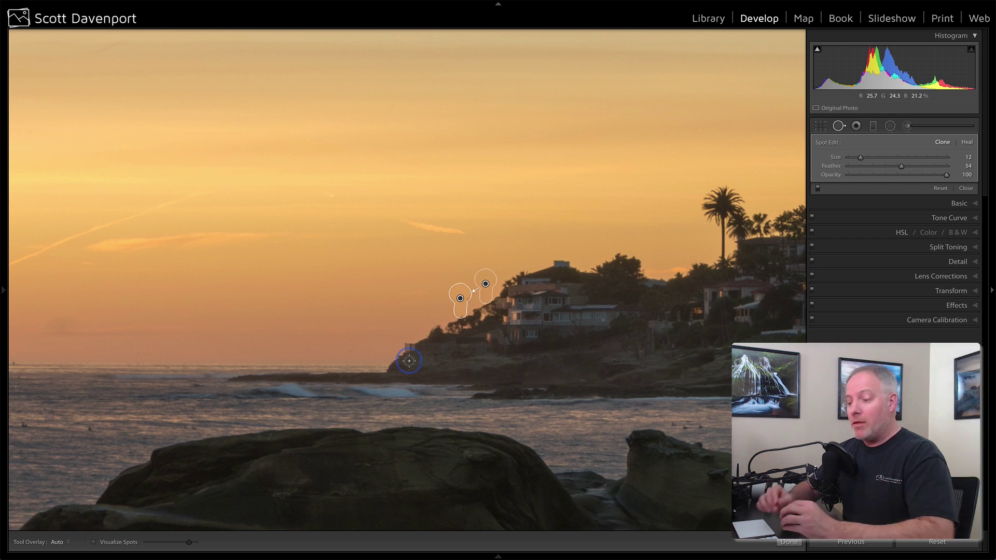
# Delete the clone spot and paint a new Heal stroke up the palm tree
pyautogui.press('Delete')
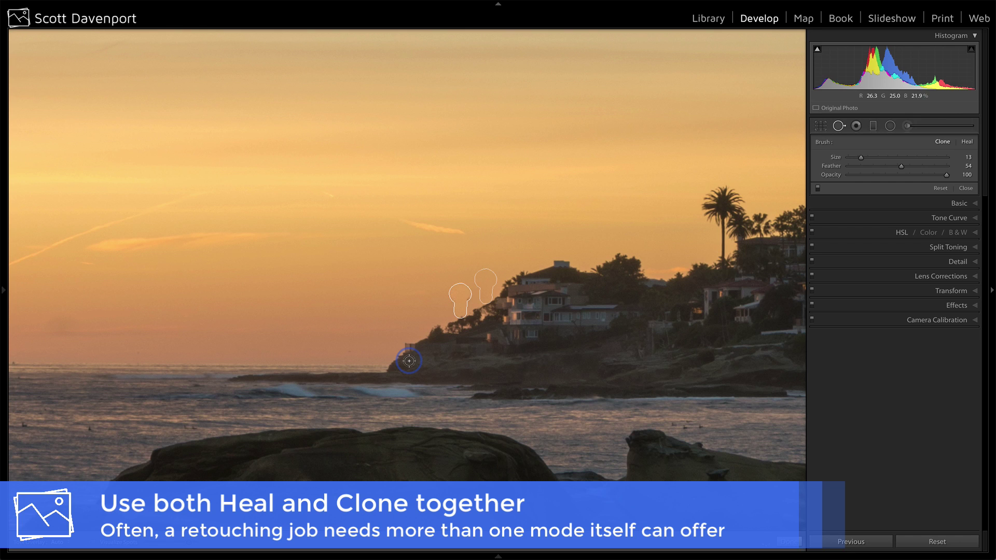
pyautogui.click(966, 141)
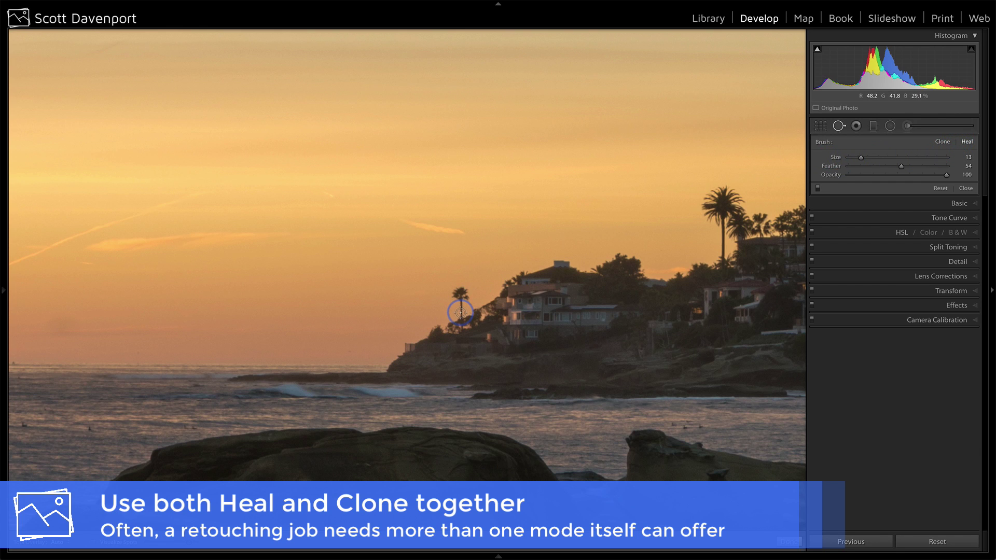
pyautogui.moveTo(460, 313)
pyautogui.mouseDown()
pyautogui.moveTo(462, 290)
pyautogui.moveTo(453, 295)
pyautogui.mouseUp()
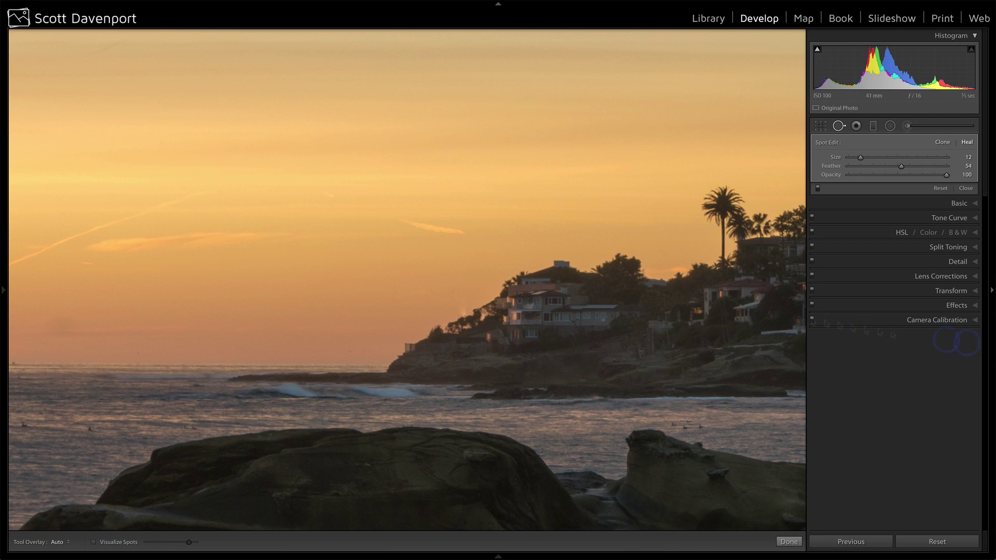
# Set Tool Overlay to Never and heal the bright sky blob beside the headland with a fresh source
pyautogui.click(58, 542)
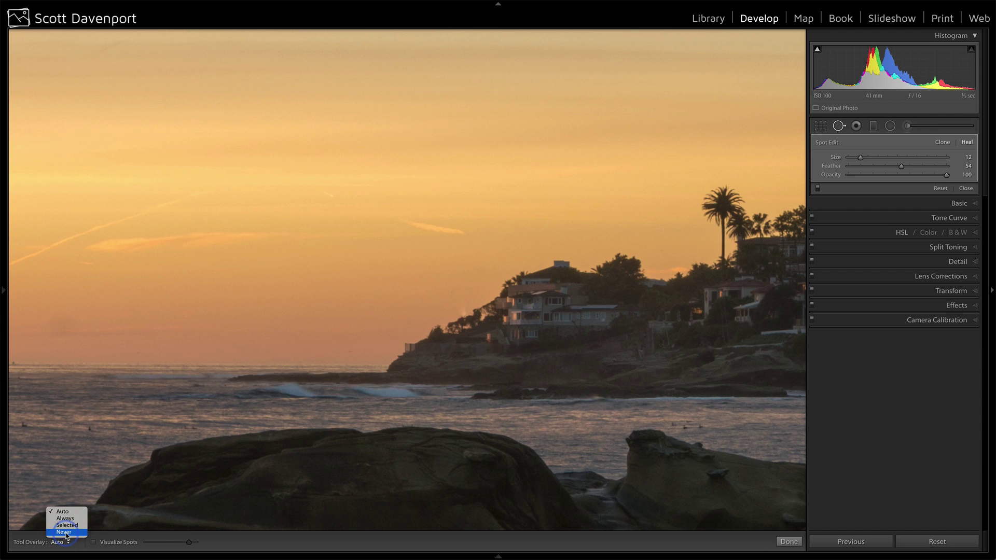
pyautogui.click(65, 532)
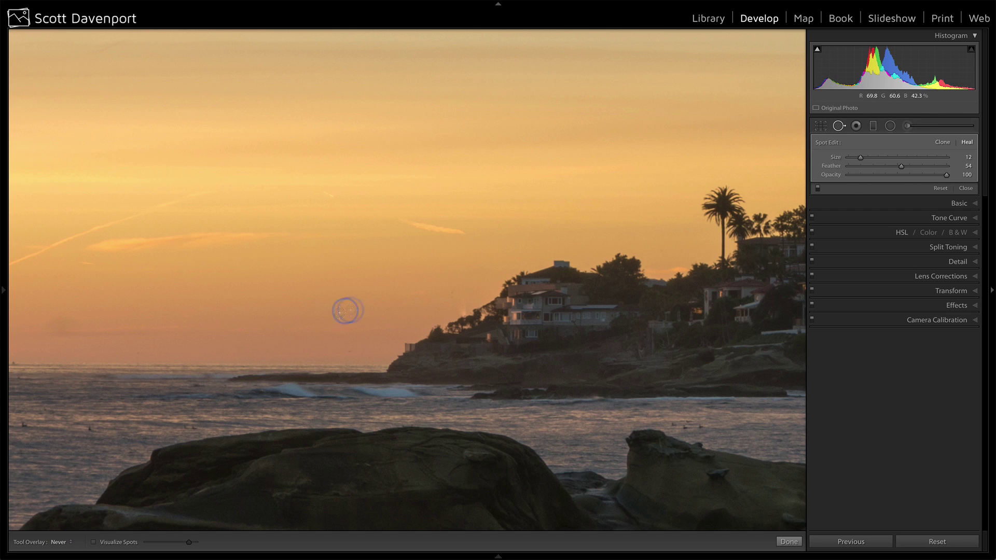
pyautogui.click(449, 291)
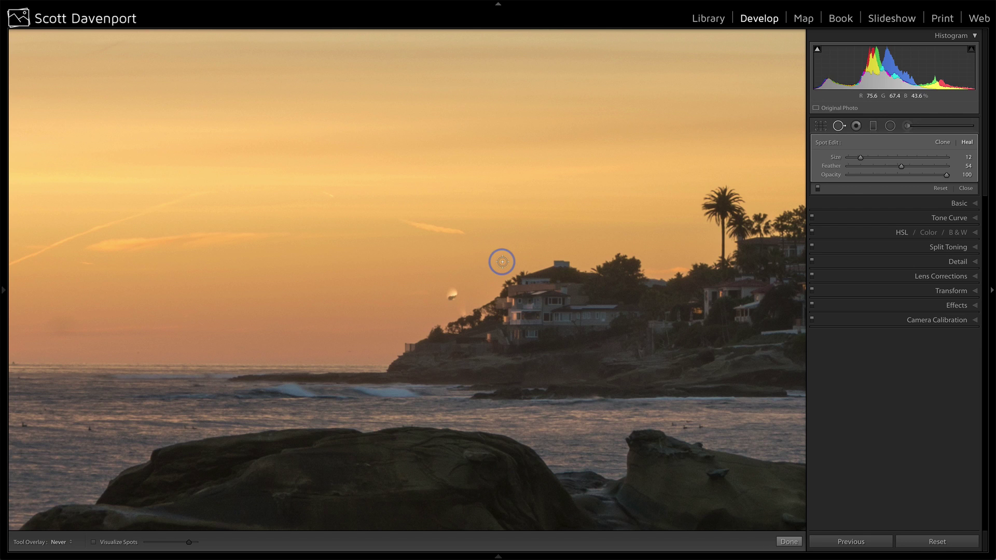
pyautogui.press('h')
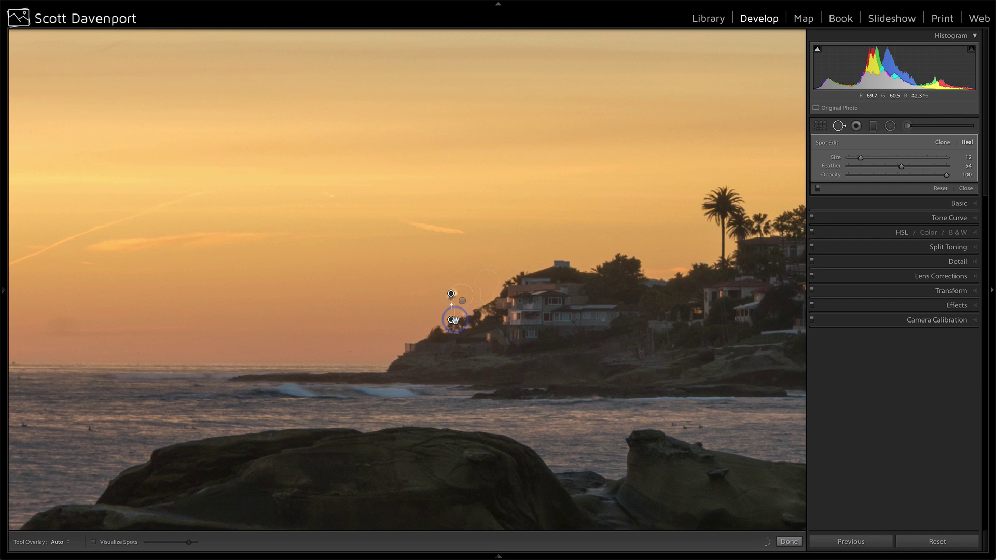
pyautogui.moveTo(441, 298); pyautogui.dragTo(437, 291)
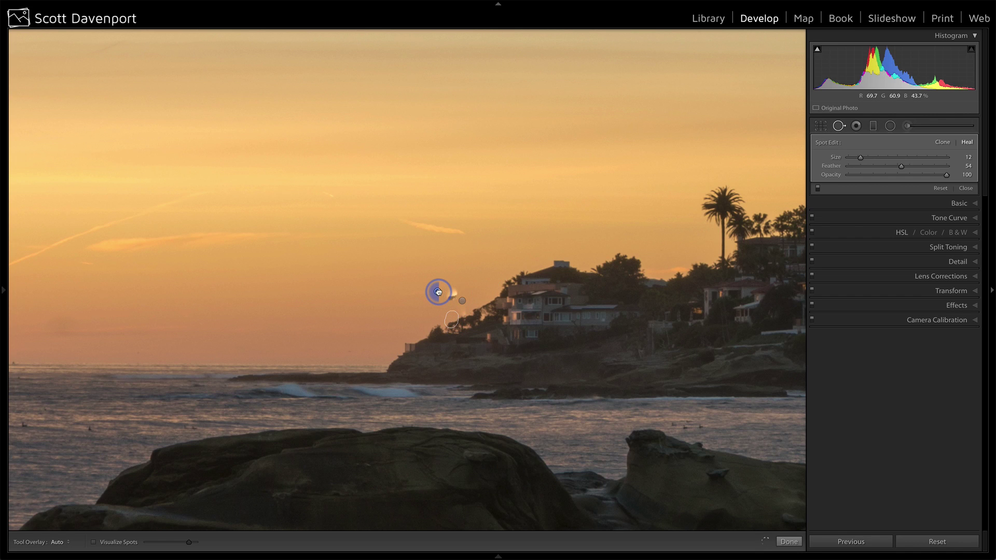
pyautogui.press('/')
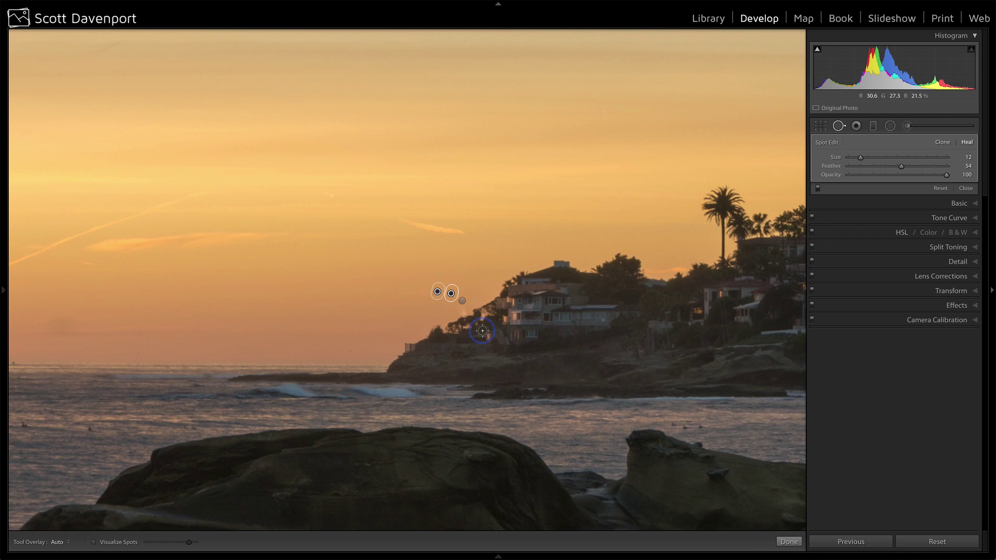
pyautogui.press('h')
# Toggle the brush to Clone and back to Heal, then heal the sky left of the headland houses
pyautogui.click(937, 143)
pyautogui.click(965, 143)
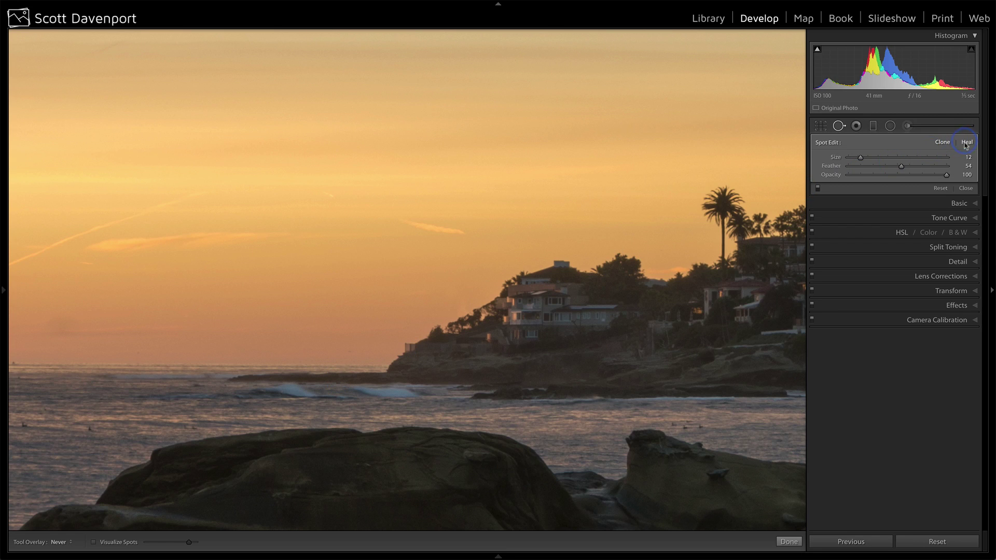
pyautogui.click(451, 310)
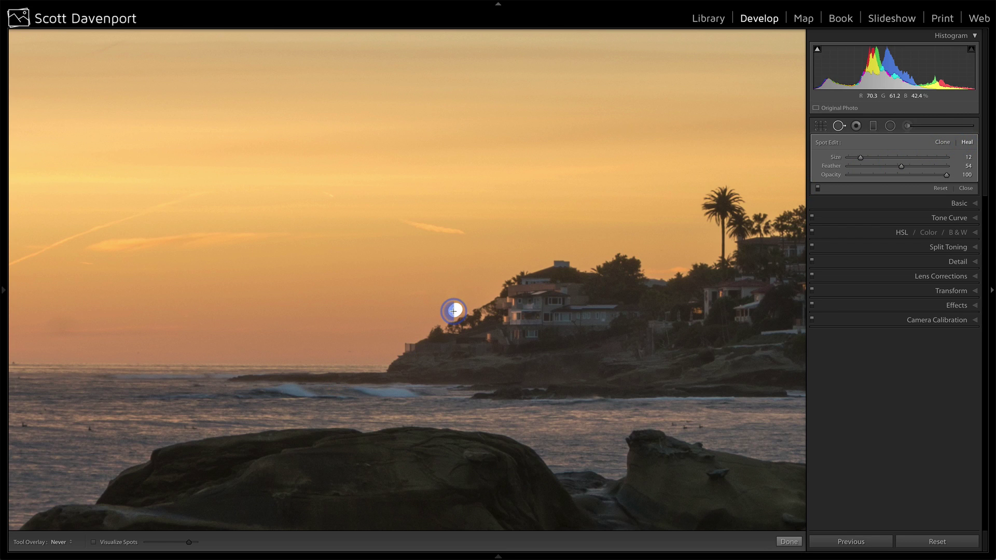